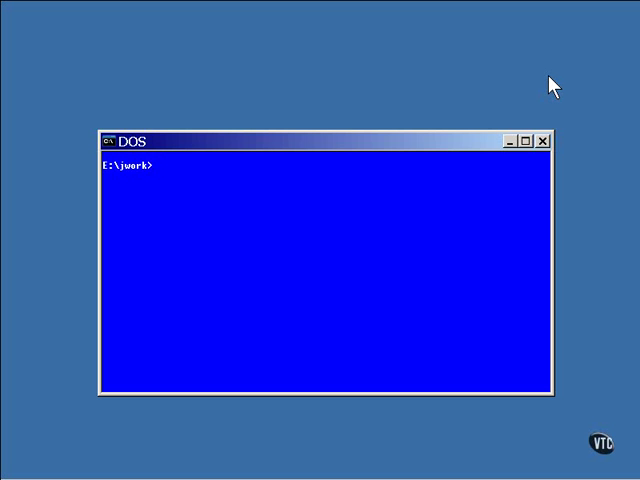
type("vi src\\servlets\\")
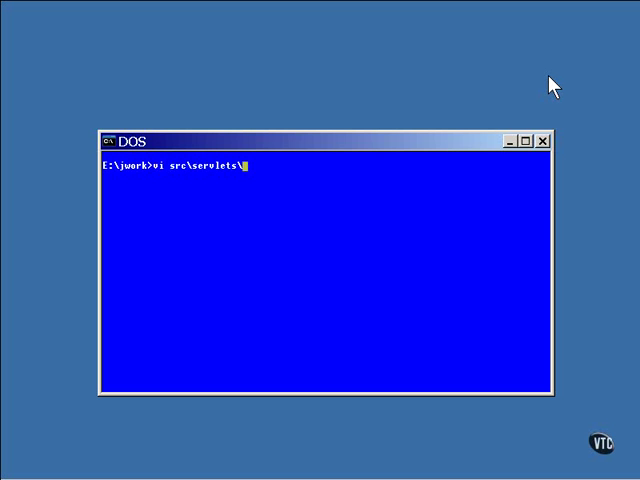
type("Showo")
Correct the misspelled ShowOrbit file name in the vi command at the E:\jwork> prompt
key("BackSpace")
type("Orbit.java")
Open src\servlets\ShowOrbit.java in vi and read down through its applet parameter lines
key("Return")
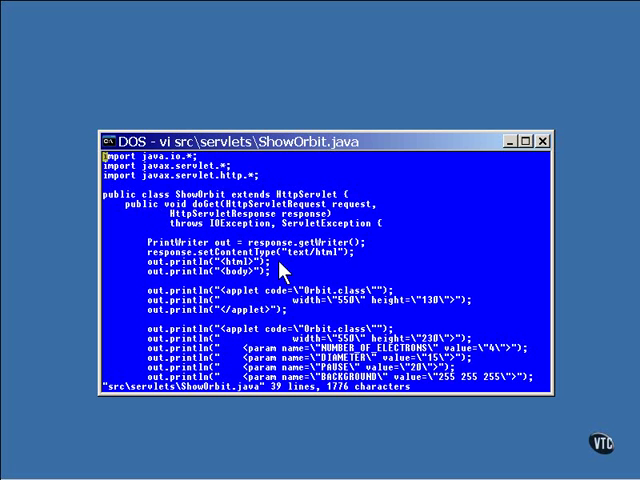
key("Down")
key("Down")
key("Down")
key("Down")
key("Down")
key("Down")
key("Down")
key("Down")
key("Down")
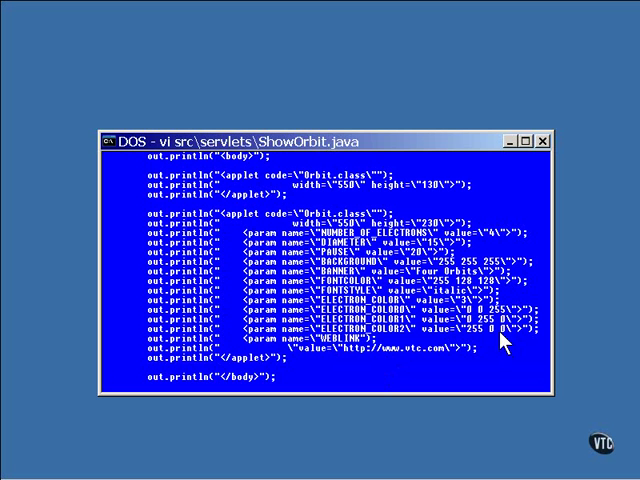
type(":wq")
Quit ShowOrbit.java and open src\applets\Orbit.java in vi
key("Return")
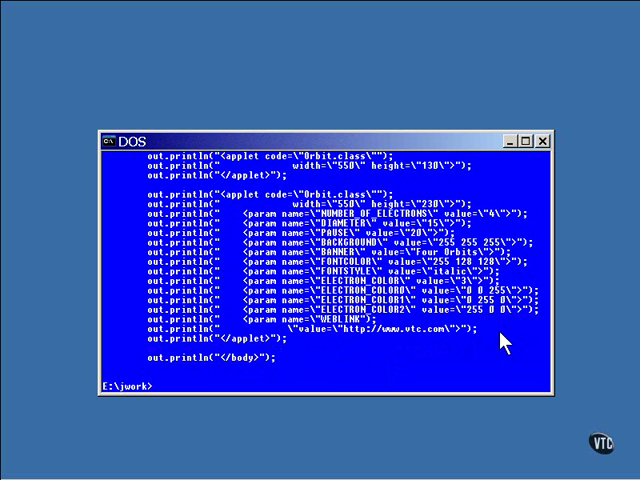
type("vi src\\applets\\Orbit.java")
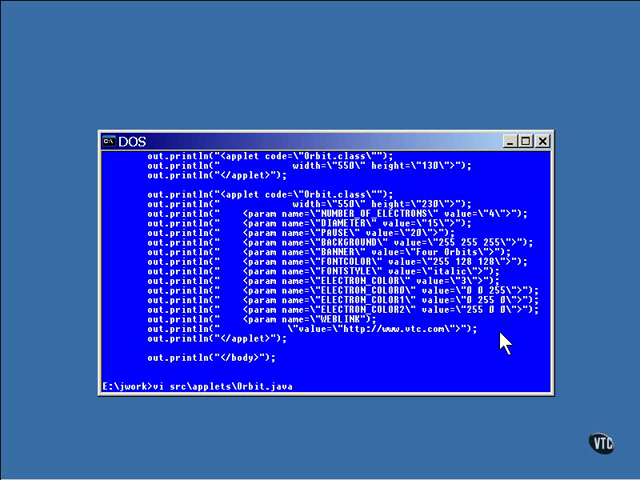
key("Return")
Page down Orbit.java to the ELECTRON_COLOR parsing code and show the file position info
key("ctrl+d")
key("ctrl+d")
key("ctrl+d")
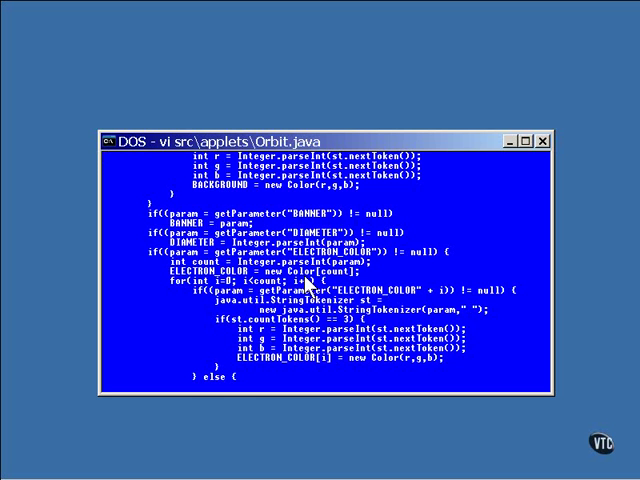
key("ctrl+g")
Jump to the end of Orbit.java and scroll back up to the mouseClicked handler
key("shift+g")
key("ctrl+y")
key("ctrl+y")
key("ctrl+y")
key("ctrl+y")
key("ctrl+y")
key("ctrl+y")
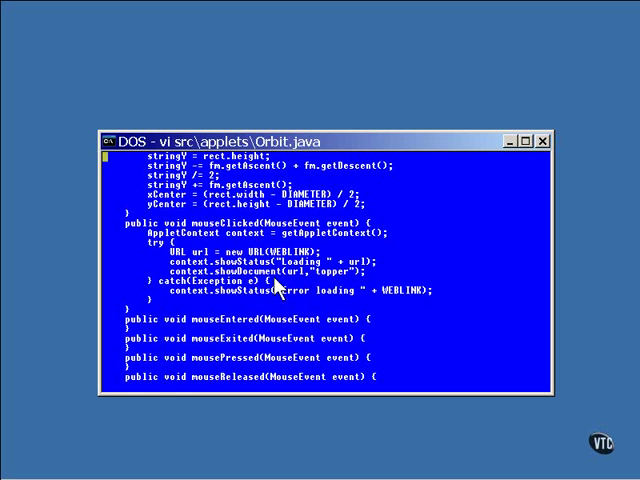
type(":wq")
Quit vi and load localhost:8080/files/showorbit in Firefox
key("Return")
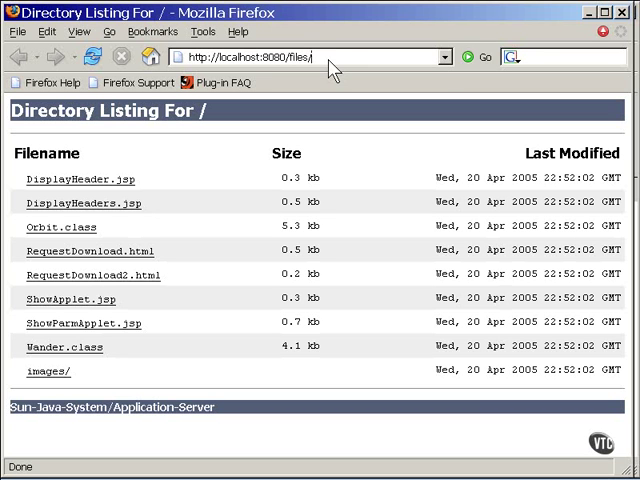
type("showa")
type("orbit")
key("Return")
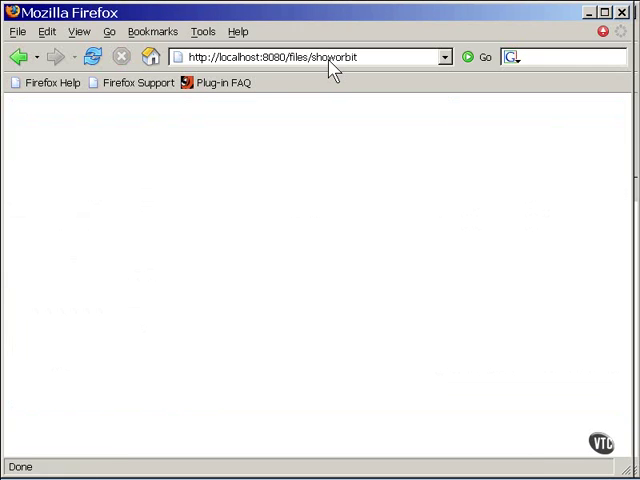